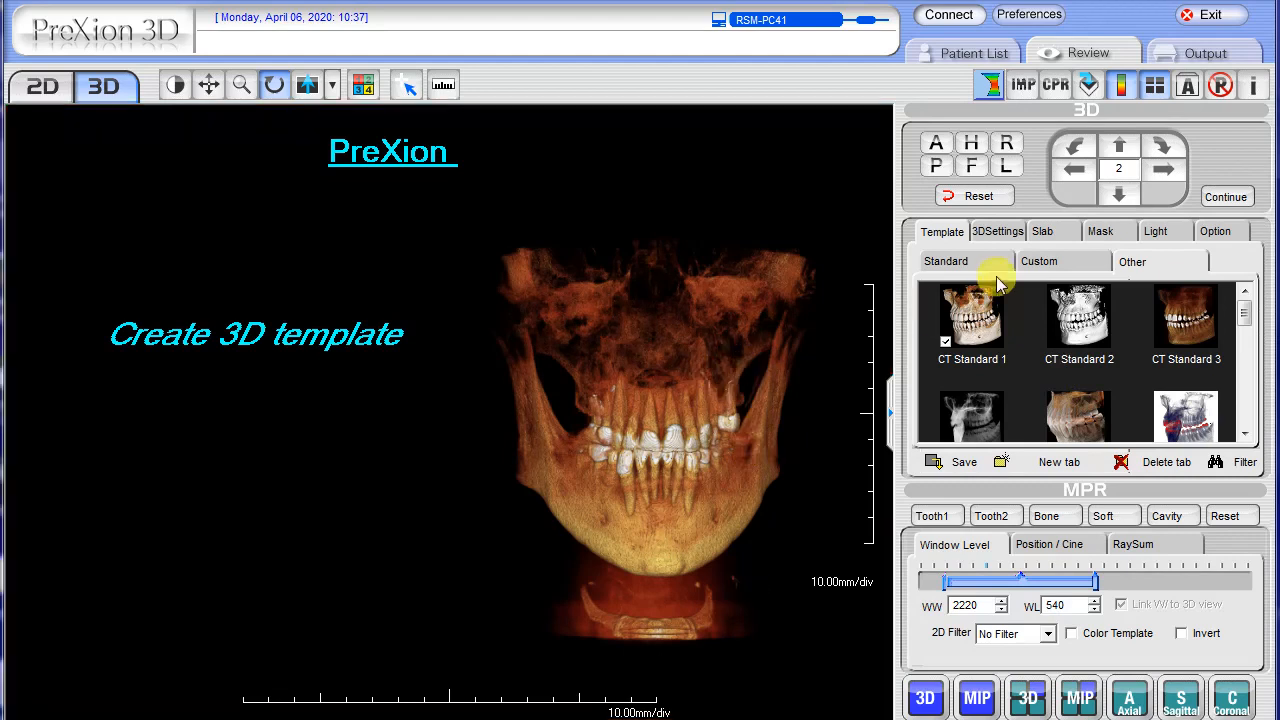
Look through the templates in the Standard, Other and Custom groups, and open the new-tab registration without creating a tab.
{"action": "left_click", "coordinate": [958, 261]}
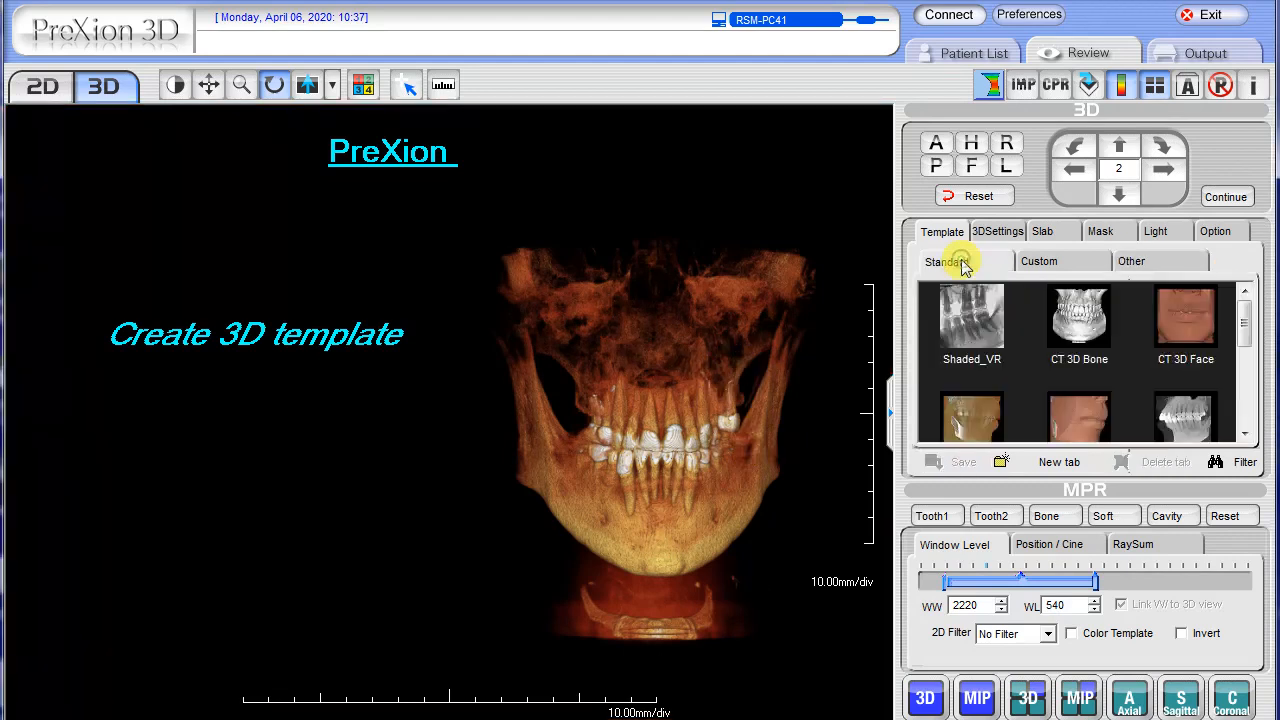
{"action": "left_click", "coordinate": [1160, 263]}
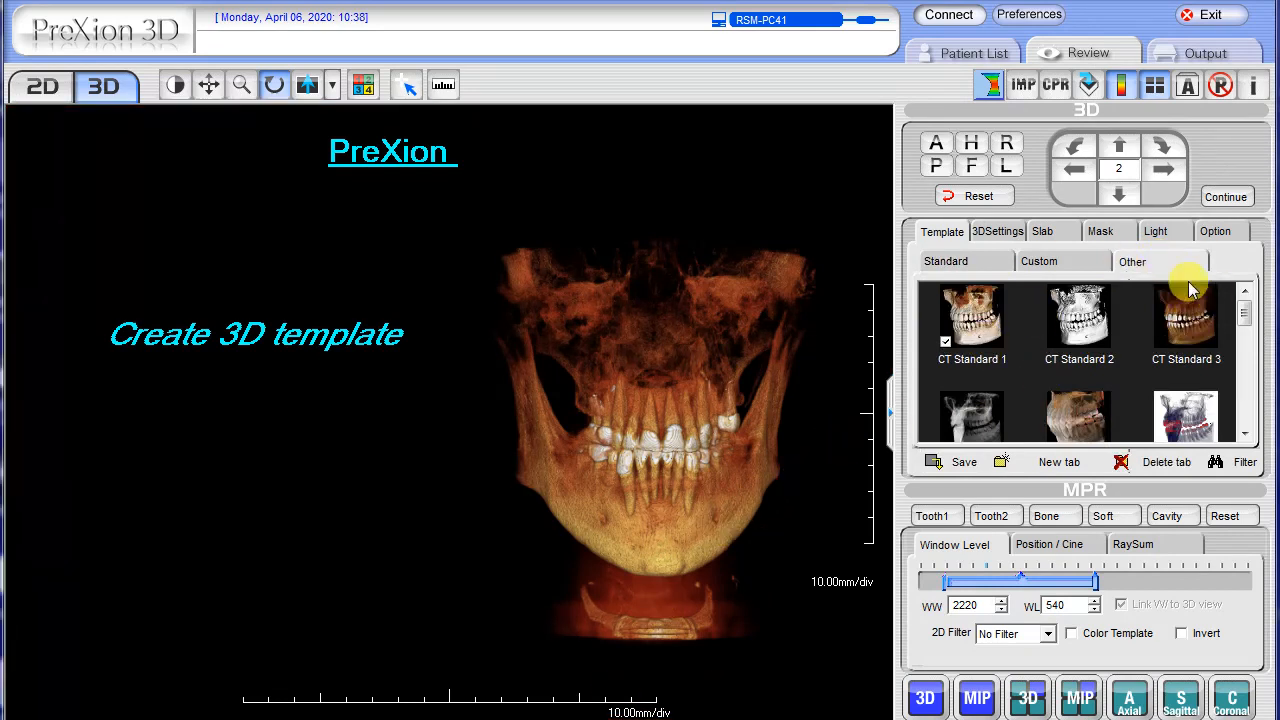
{"action": "left_click", "coordinate": [1160, 263]}
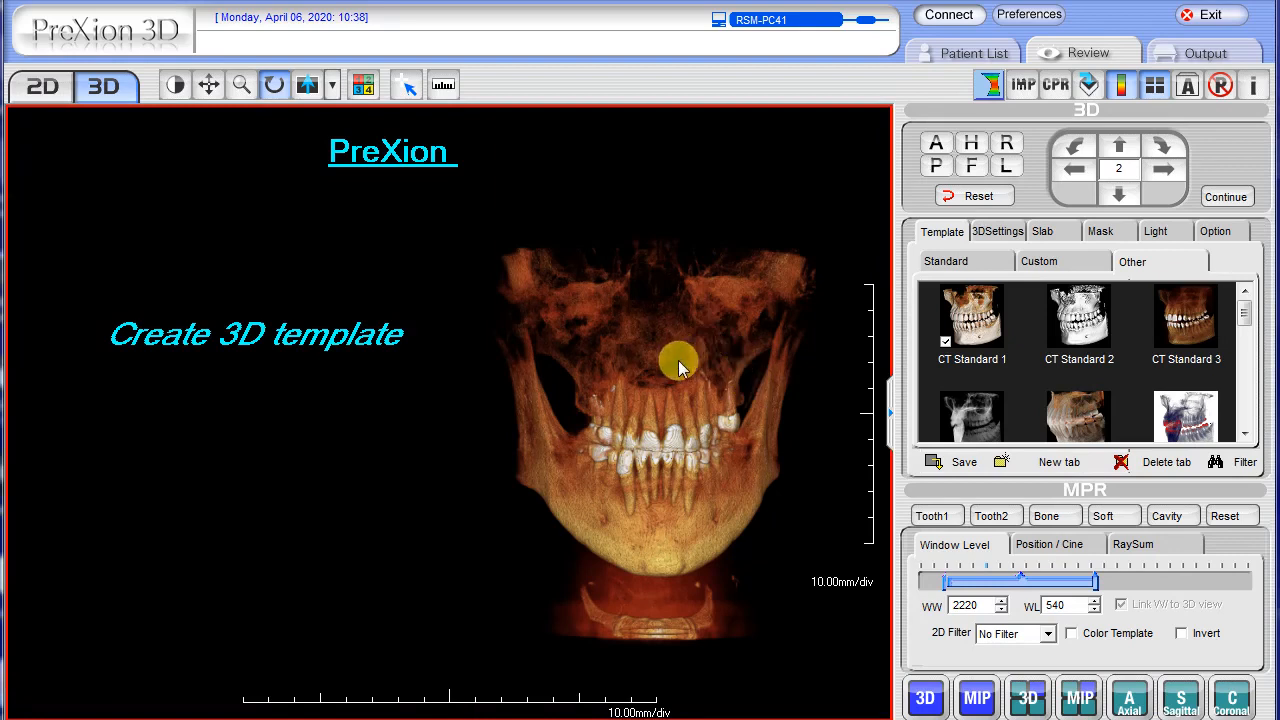
{"action": "left_click", "coordinate": [1034, 264]}
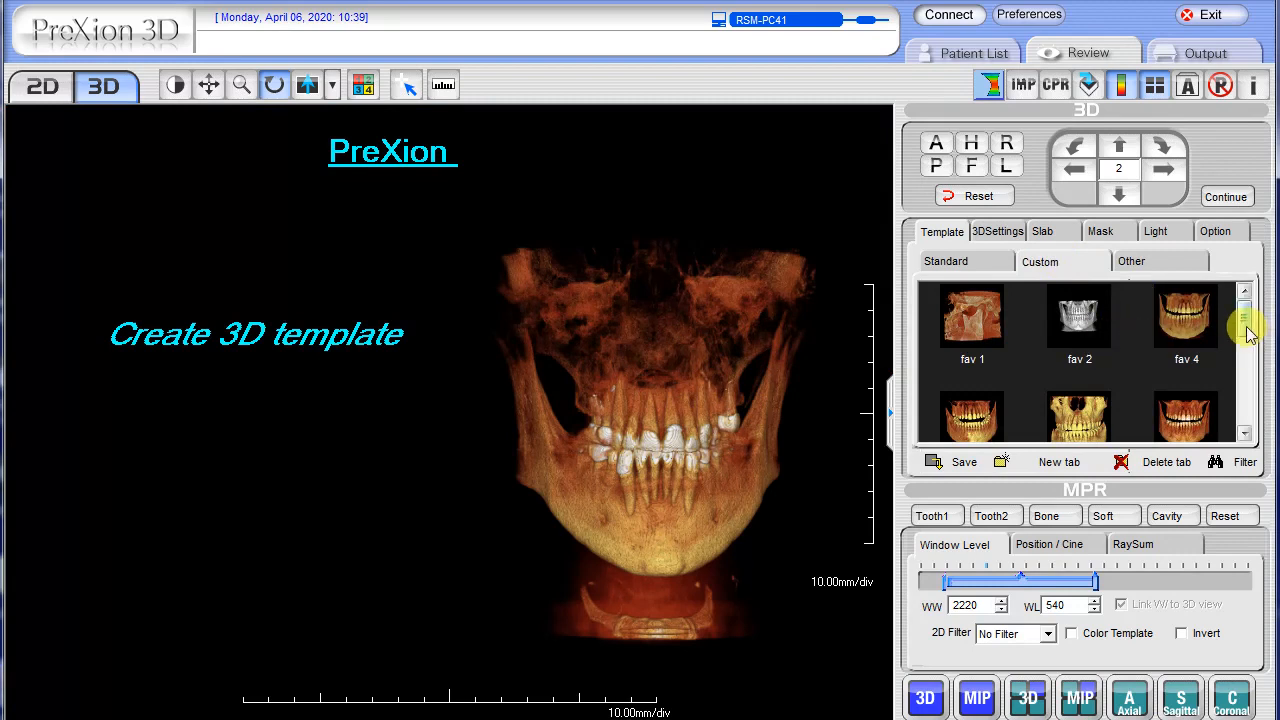
{"action": "left_click_drag", "start_coordinate": [1242, 322], "coordinate": [1258, 387]}
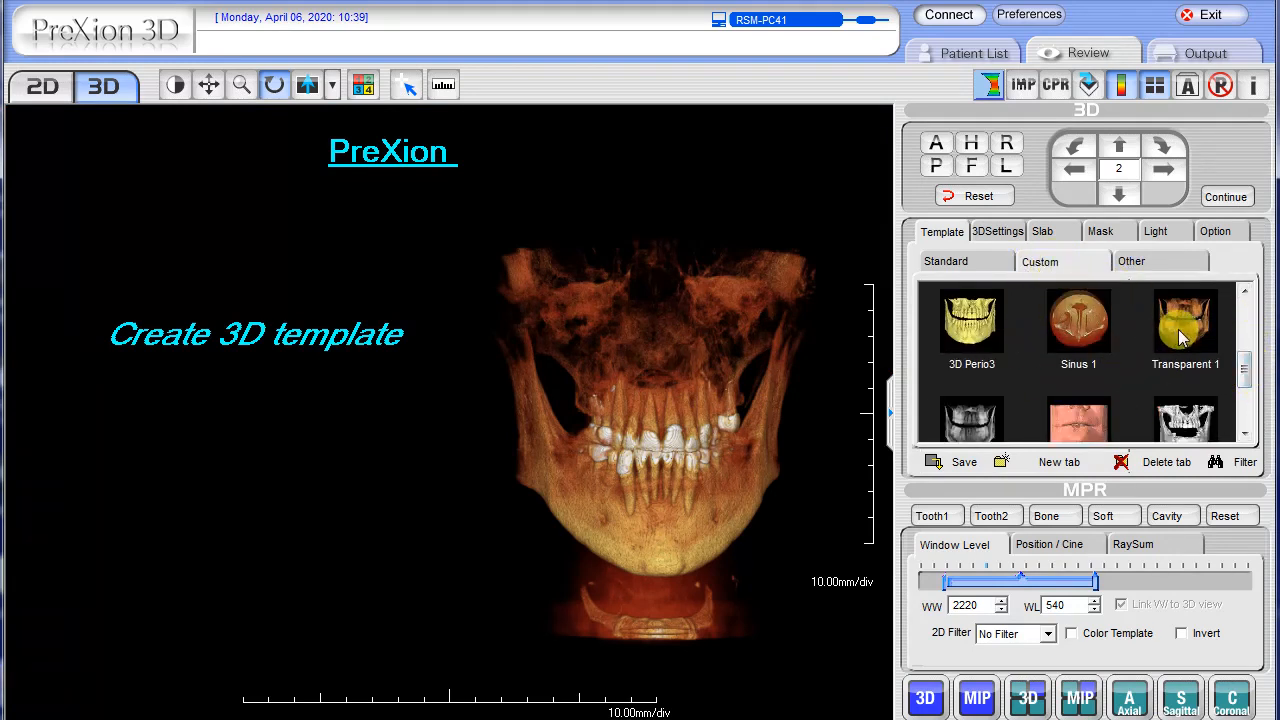
{"action": "left_click", "coordinate": [1060, 464]}
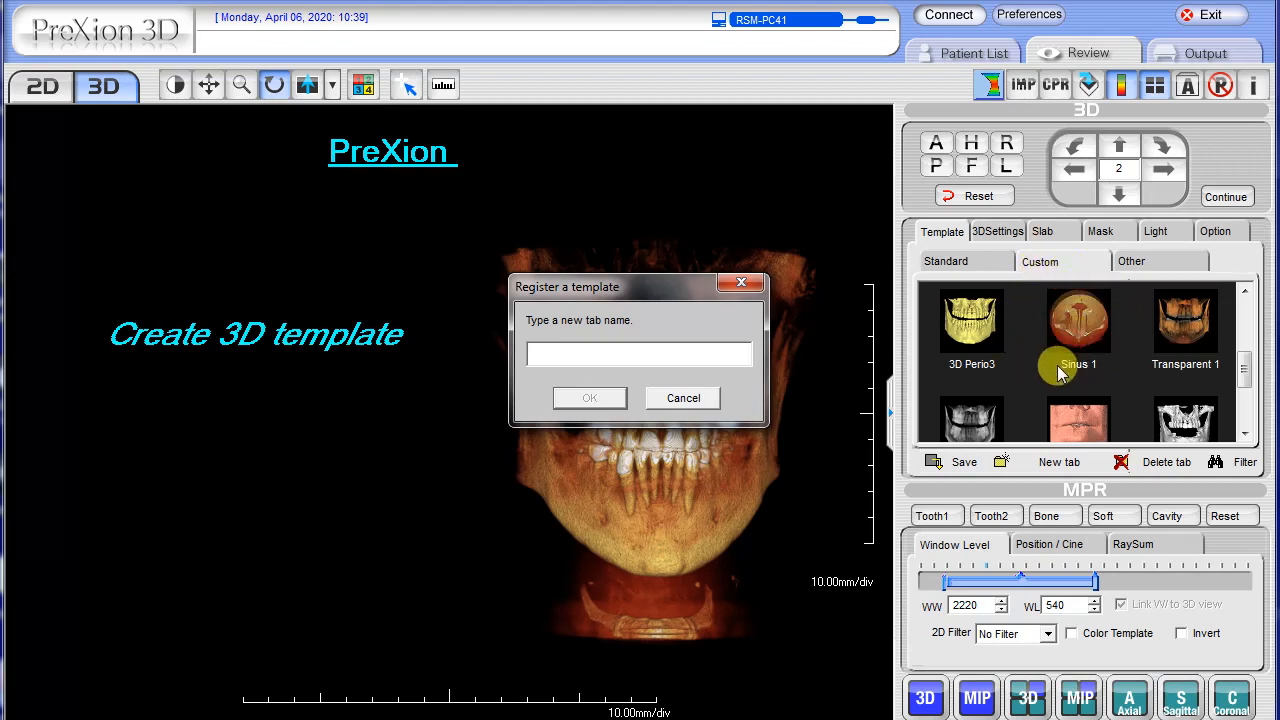
{"action": "left_click", "coordinate": [740, 283]}
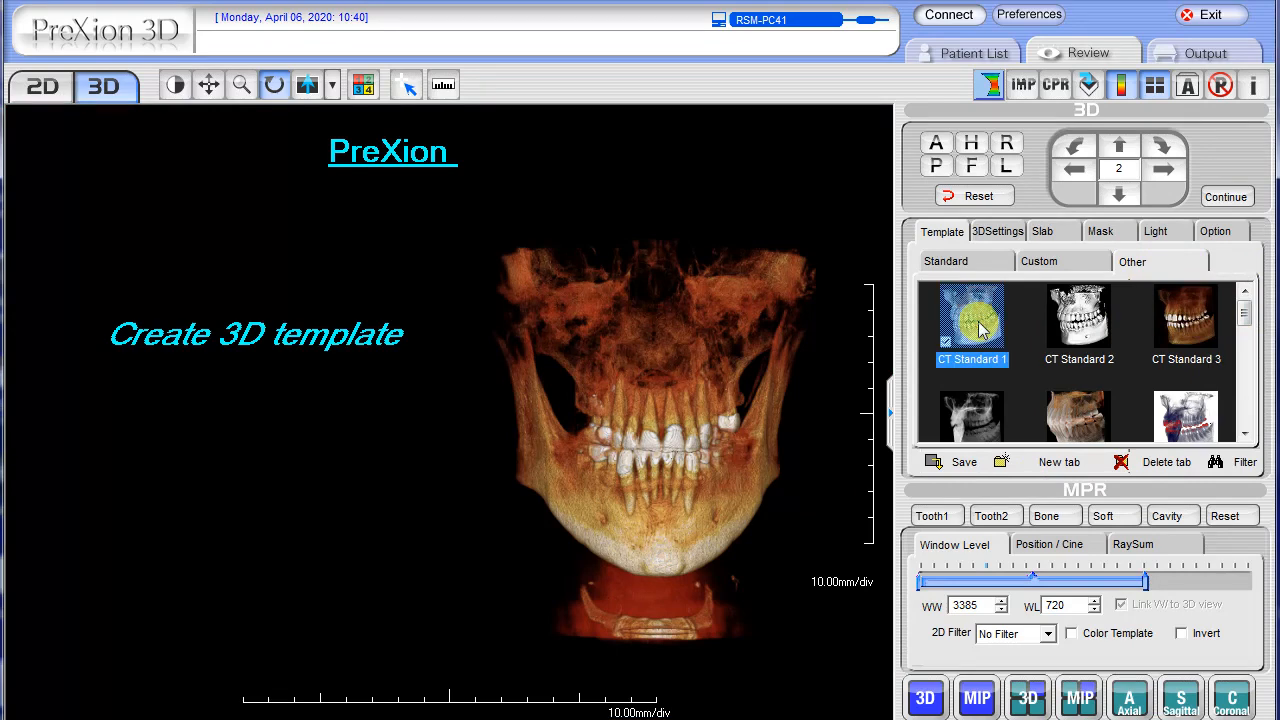
Preview the CT Standard 3, CT Transparent 2 and CT maxillary air sinus templates, and vary the window level of the 3D view.
{"action": "left_click", "coordinate": [1195, 326]}
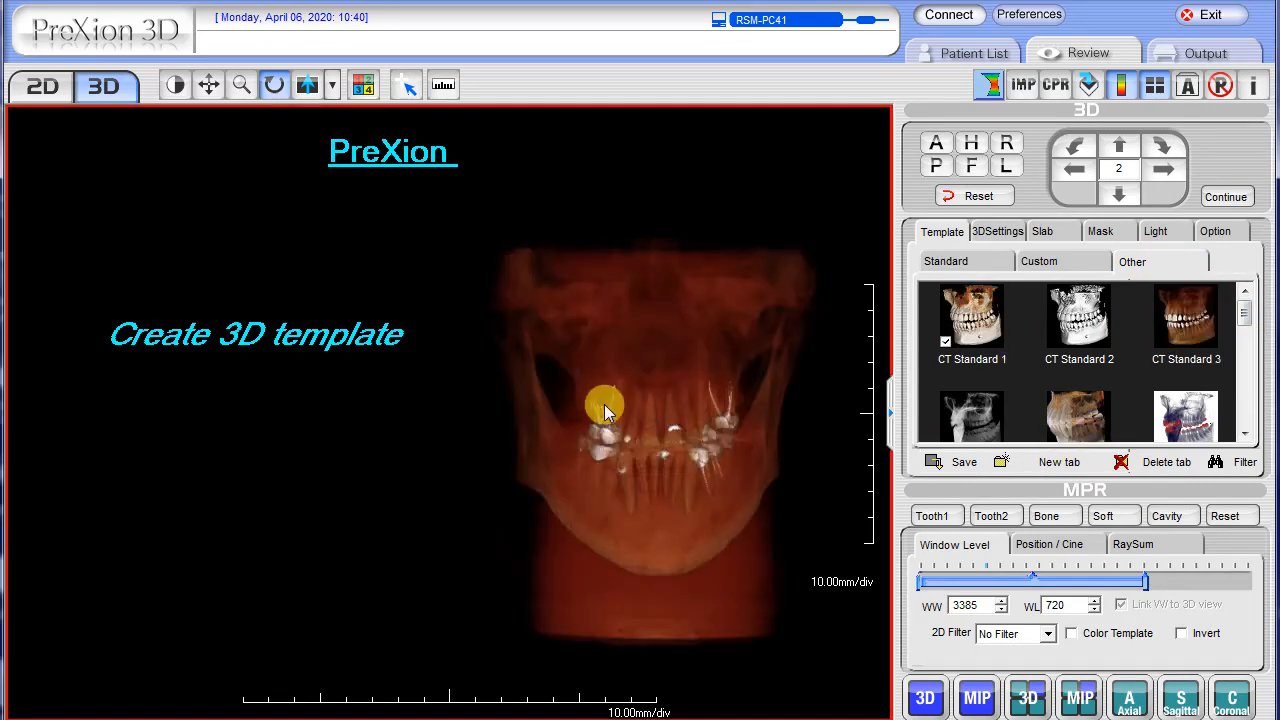
{"action": "left_click", "coordinate": [1078, 421]}
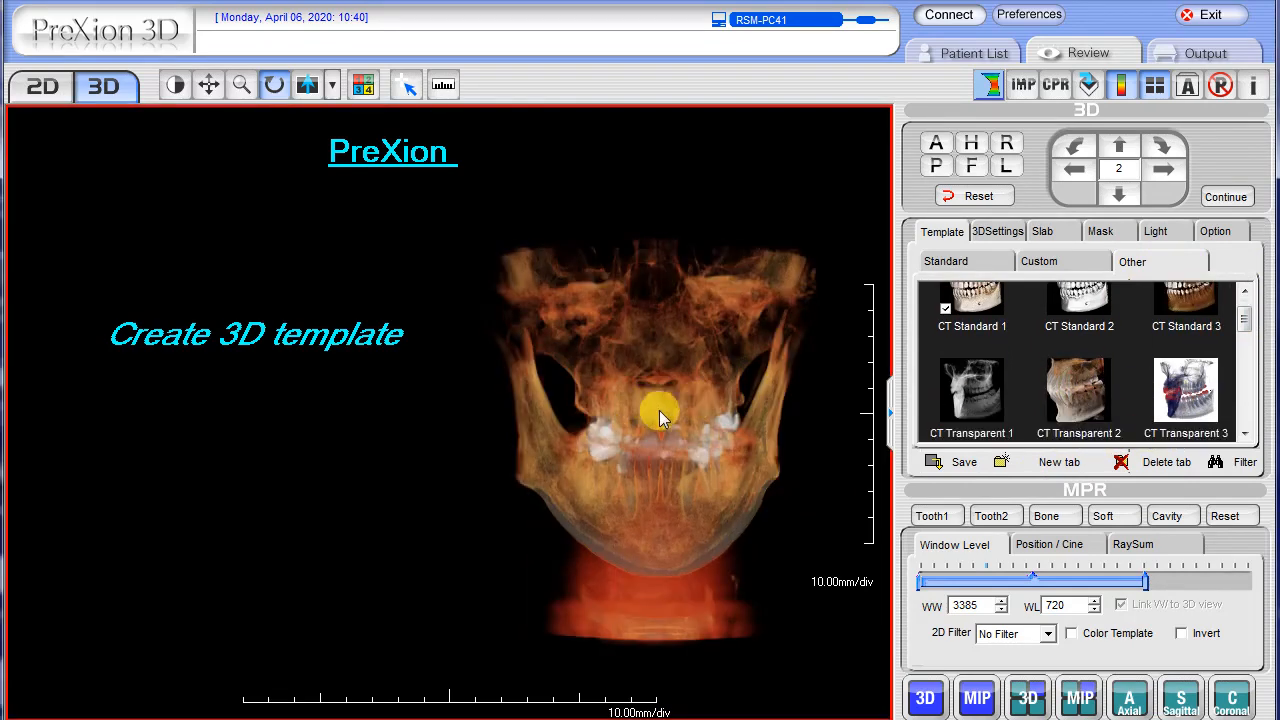
{"action": "left_click_drag", "start_coordinate": [1245, 322], "coordinate": [1245, 347]}
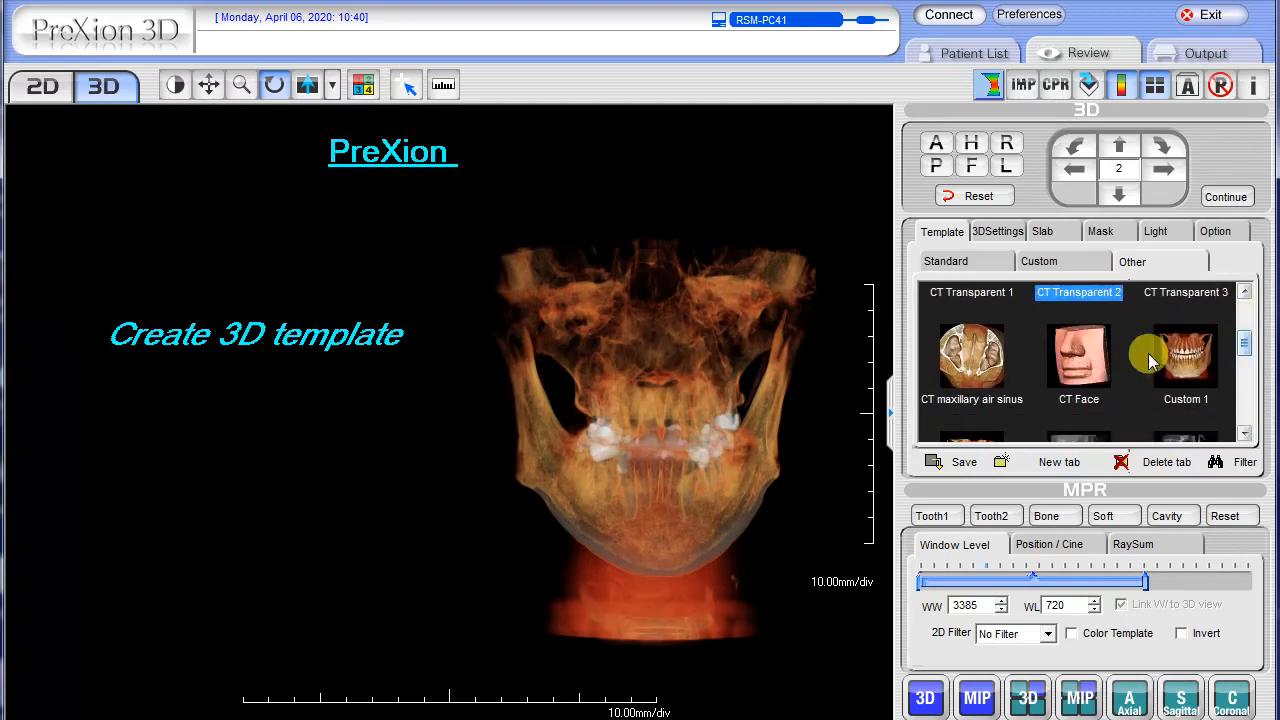
{"action": "left_click", "coordinate": [975, 360]}
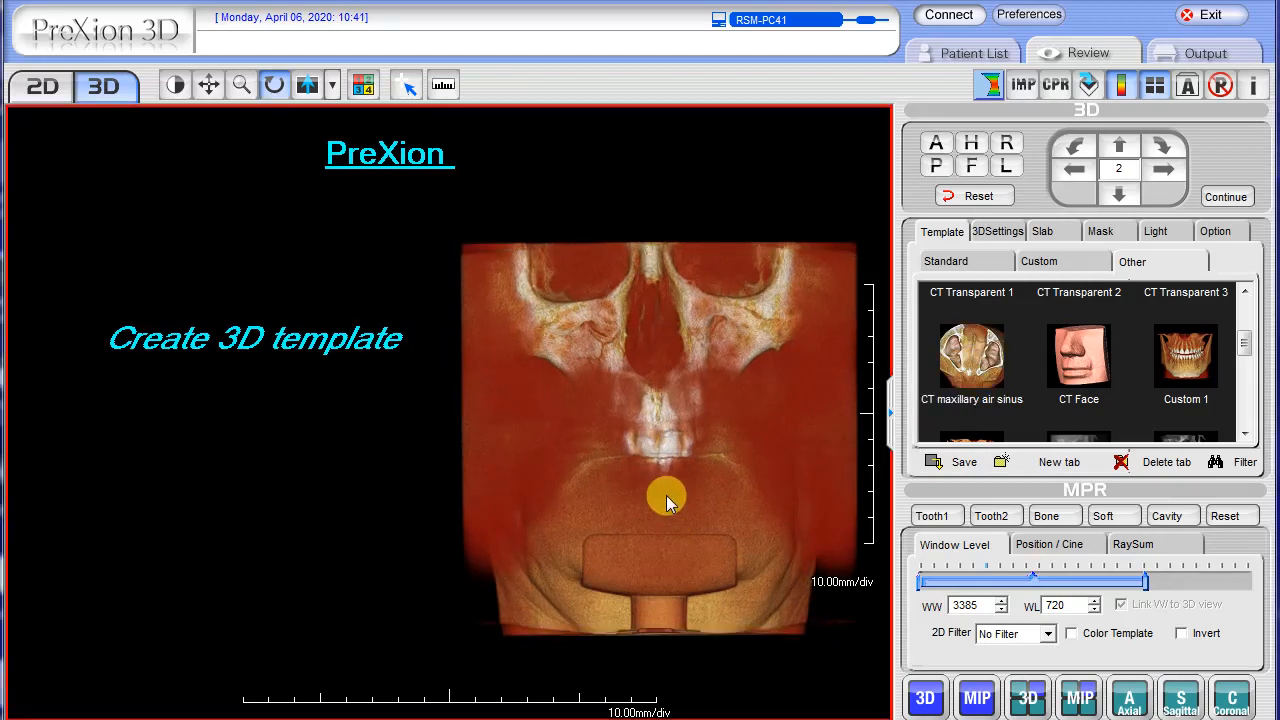
{"action": "left_click", "coordinate": [962, 375]}
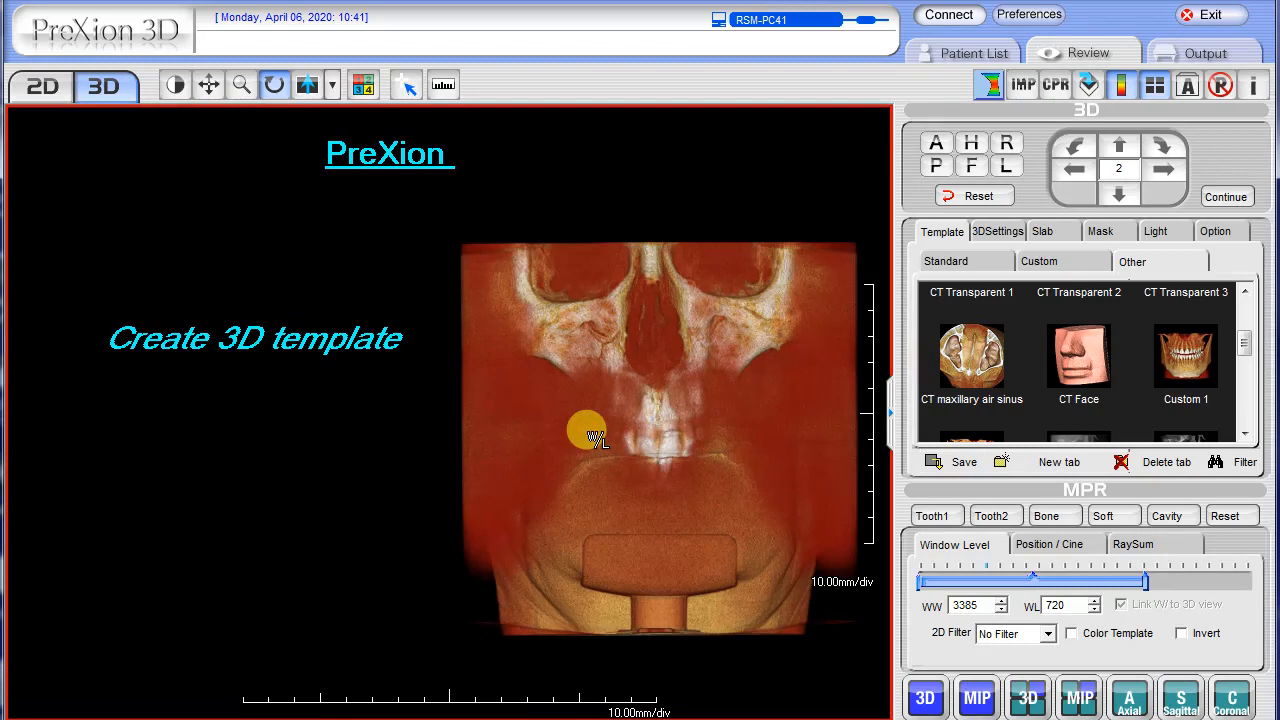
{"action": "left_click_drag", "start_coordinate": [594, 437], "coordinate": [600, 310]}
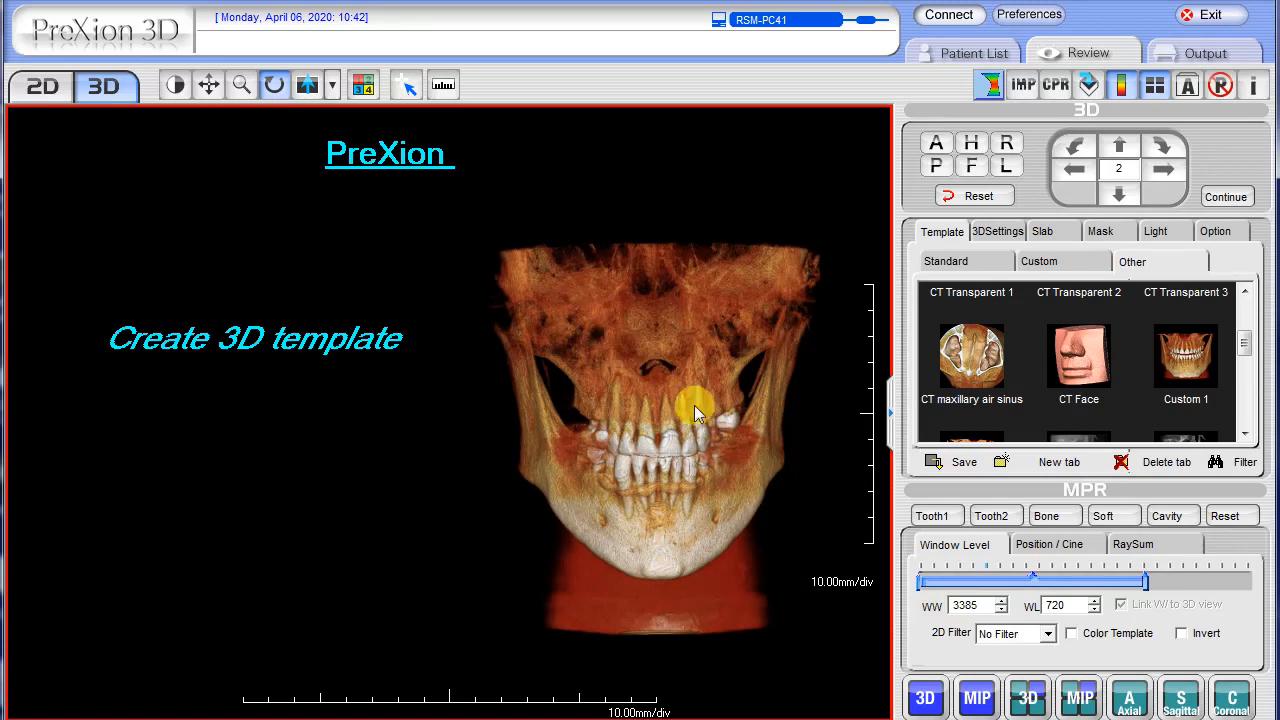
{"action": "left_click", "coordinate": [961, 464]}
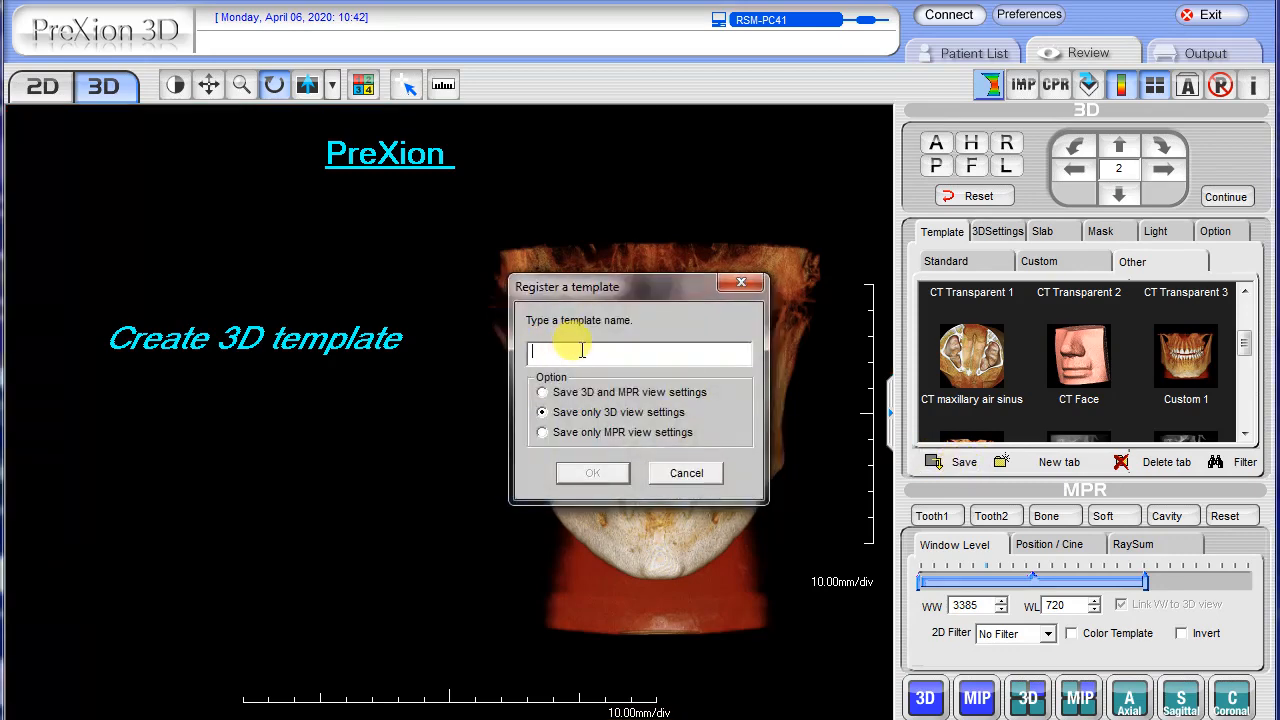
{"action": "type", "text": "new"}
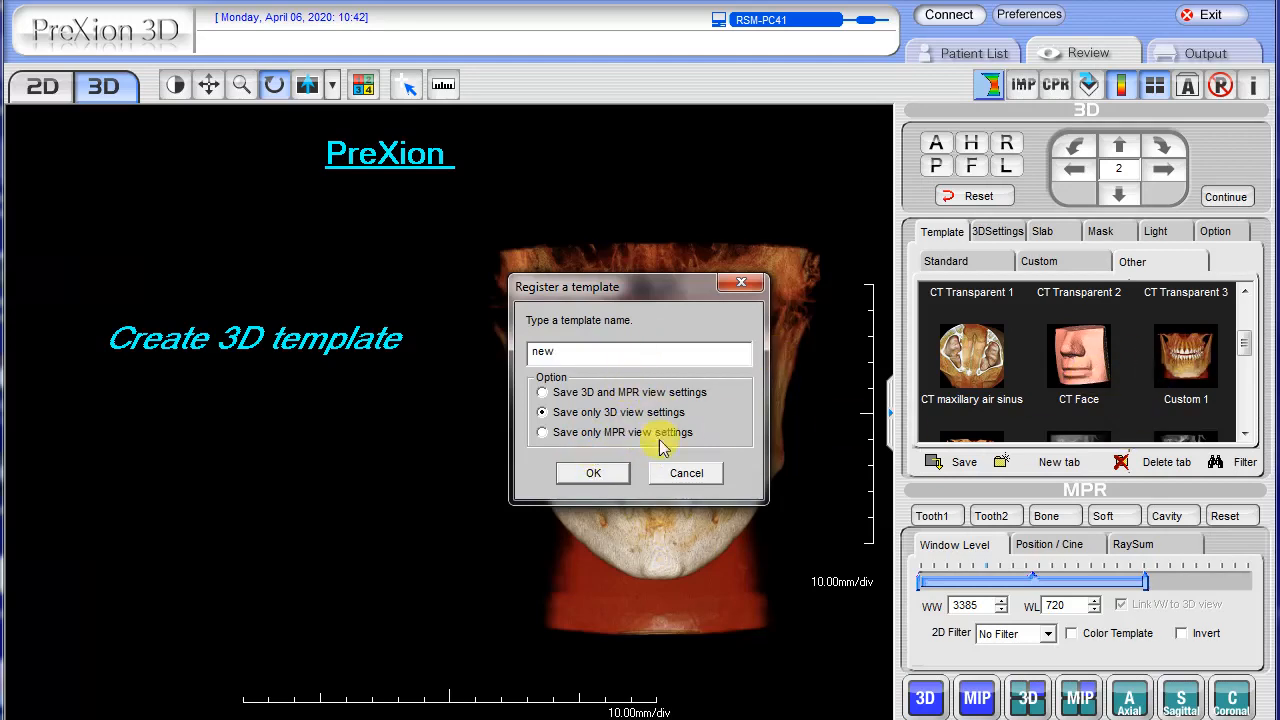
{"action": "key", "text": "Return"}
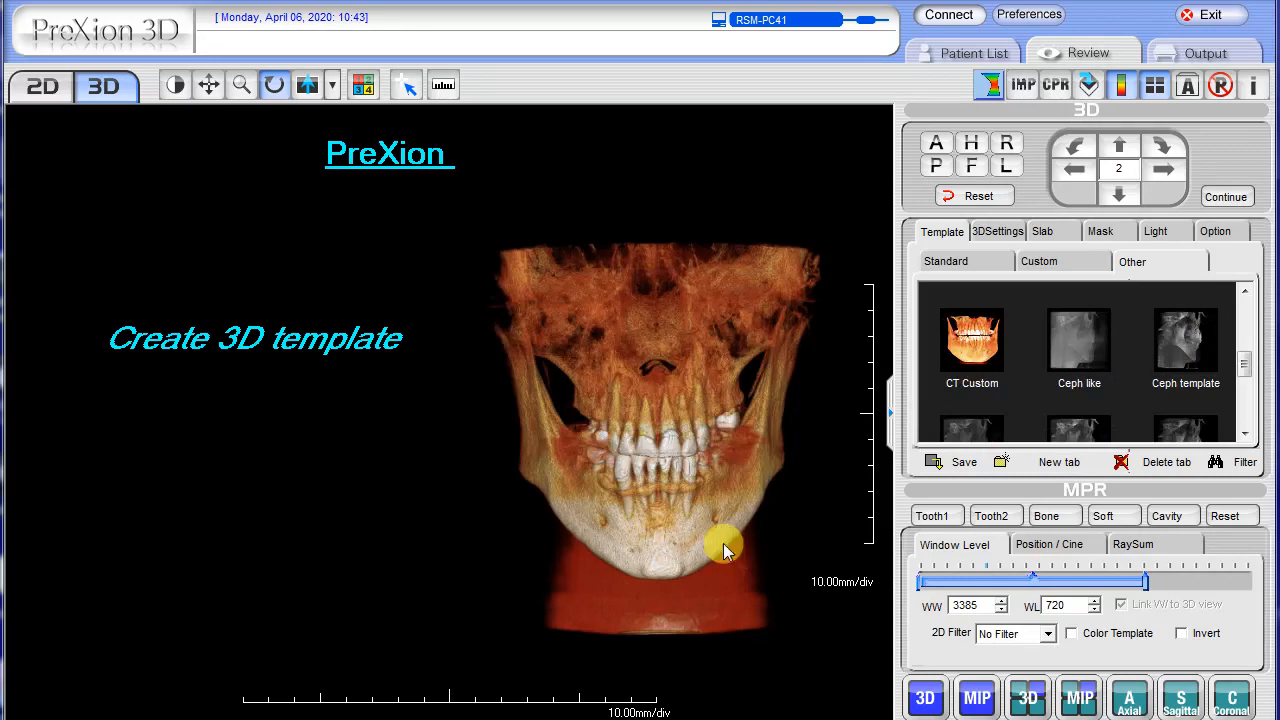
Preview the CT Custom and ceph template 4 templates on the 3D skull, turning it to a side view.
{"action": "left_click", "coordinate": [709, 429]}
{"action": "left_click", "coordinate": [972, 340]}
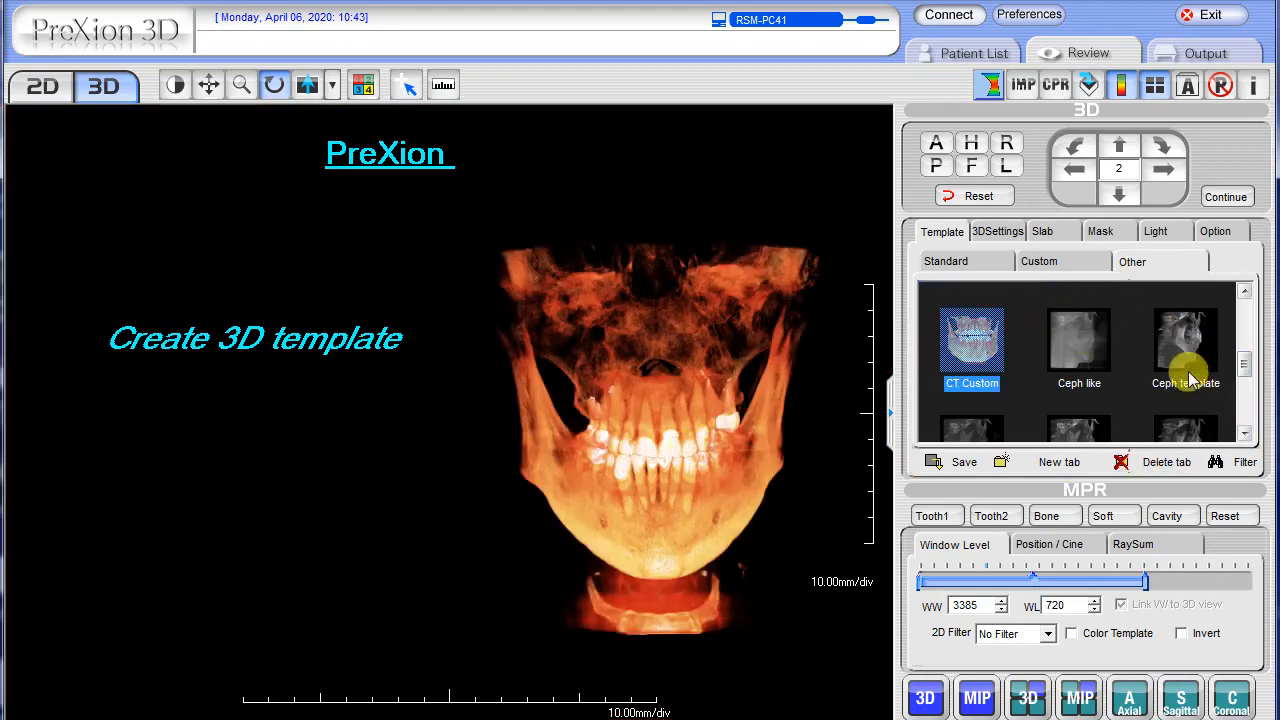
{"action": "left_click_drag", "start_coordinate": [1245, 364], "coordinate": [1248, 388]}
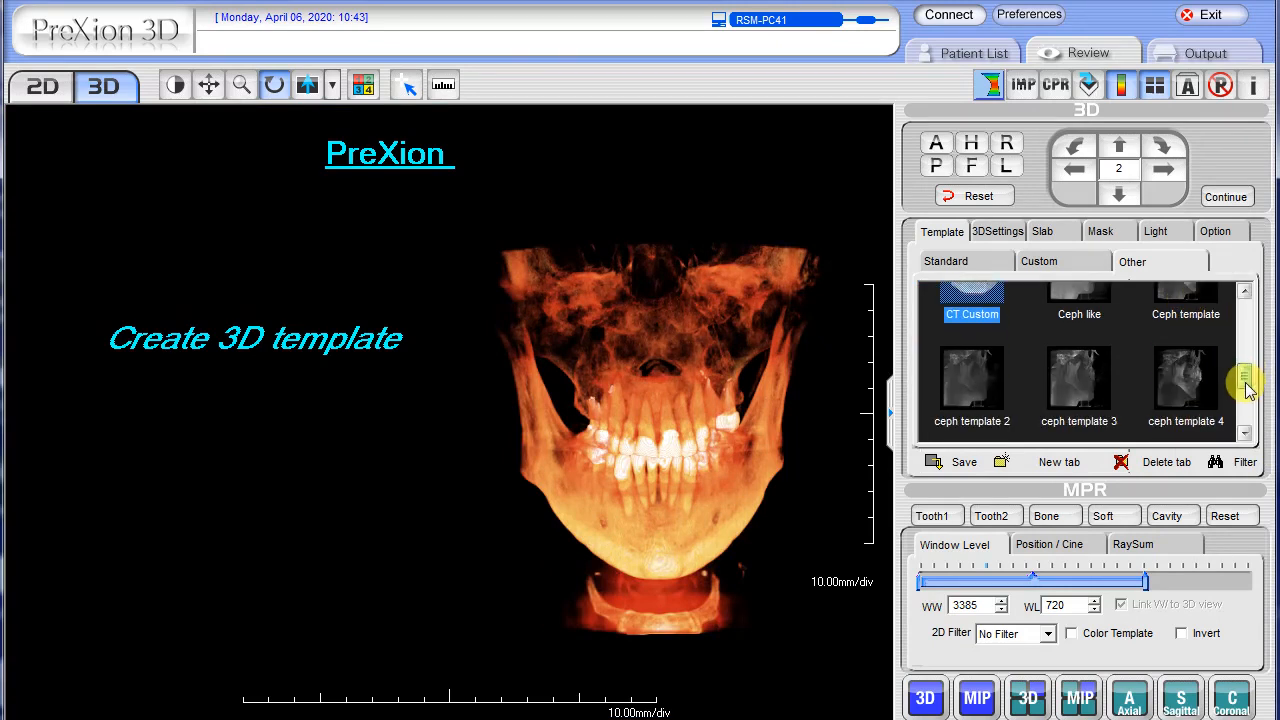
{"action": "left_click", "coordinate": [1180, 372]}
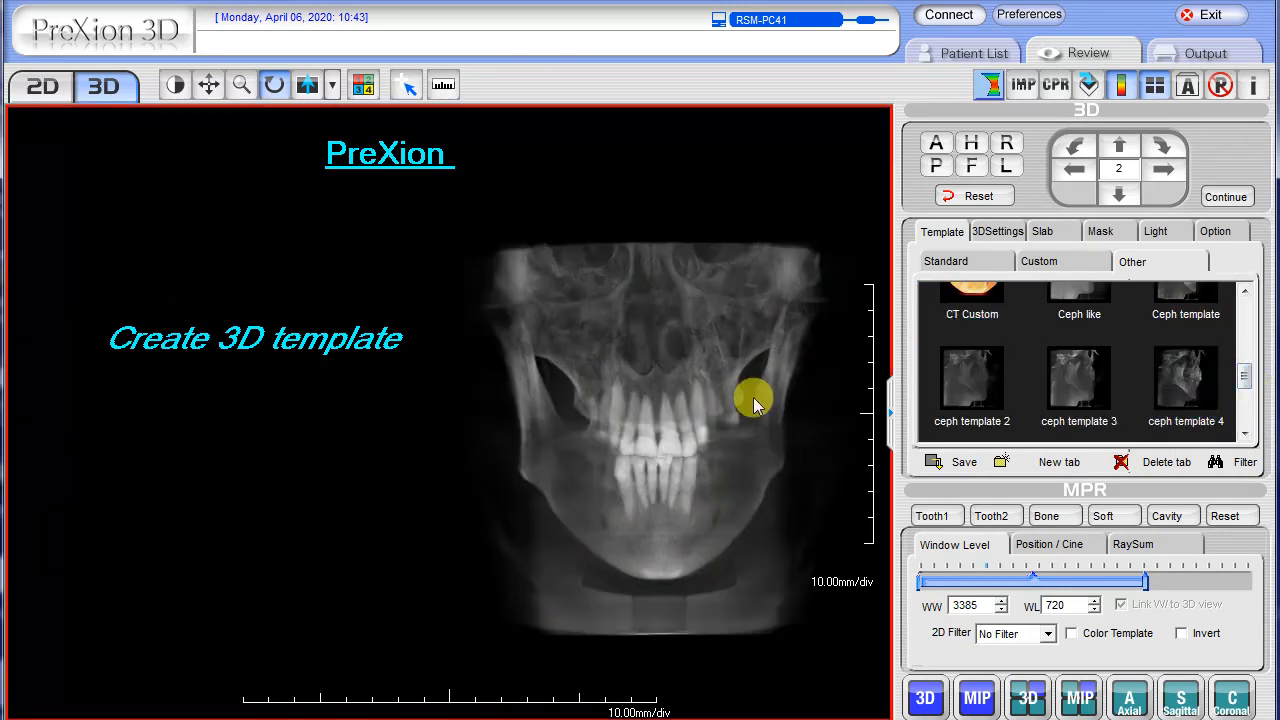
{"action": "mouse_move", "coordinate": [650, 468]}
{"action": "left_mouse_down"}
{"action": "mouse_move", "coordinate": [890, 450]}
{"action": "mouse_move", "coordinate": [718, 416]}
{"action": "mouse_move", "coordinate": [704, 431]}
{"action": "left_mouse_up"}
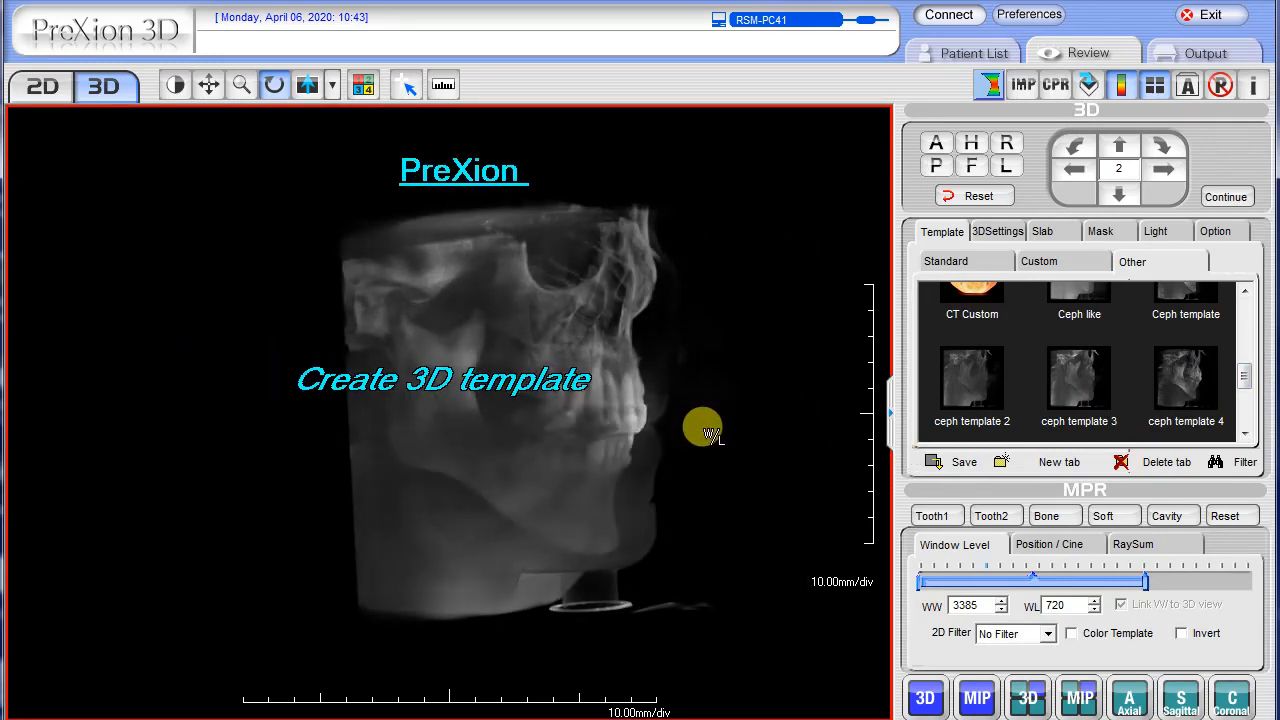
Apply the CT Custom template from the Other group and set it as the default template.
{"action": "left_click", "coordinate": [1137, 389]}
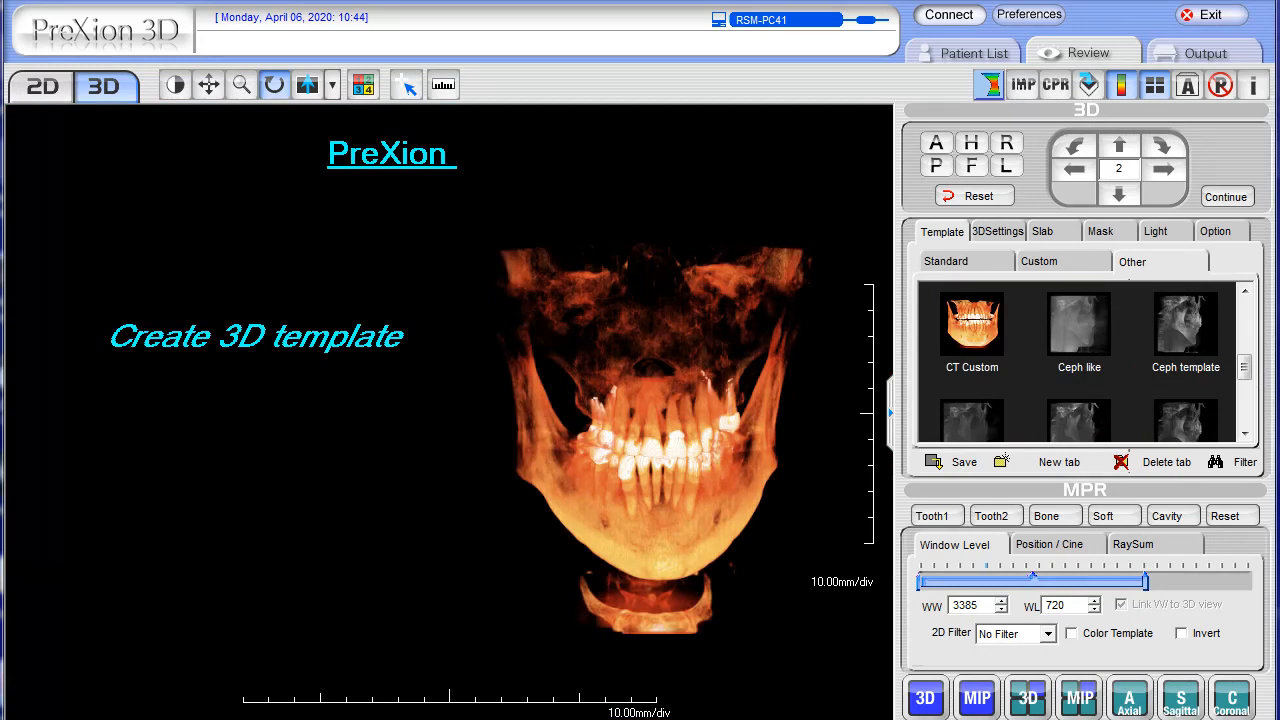
{"action": "right_click", "coordinate": [975, 325]}
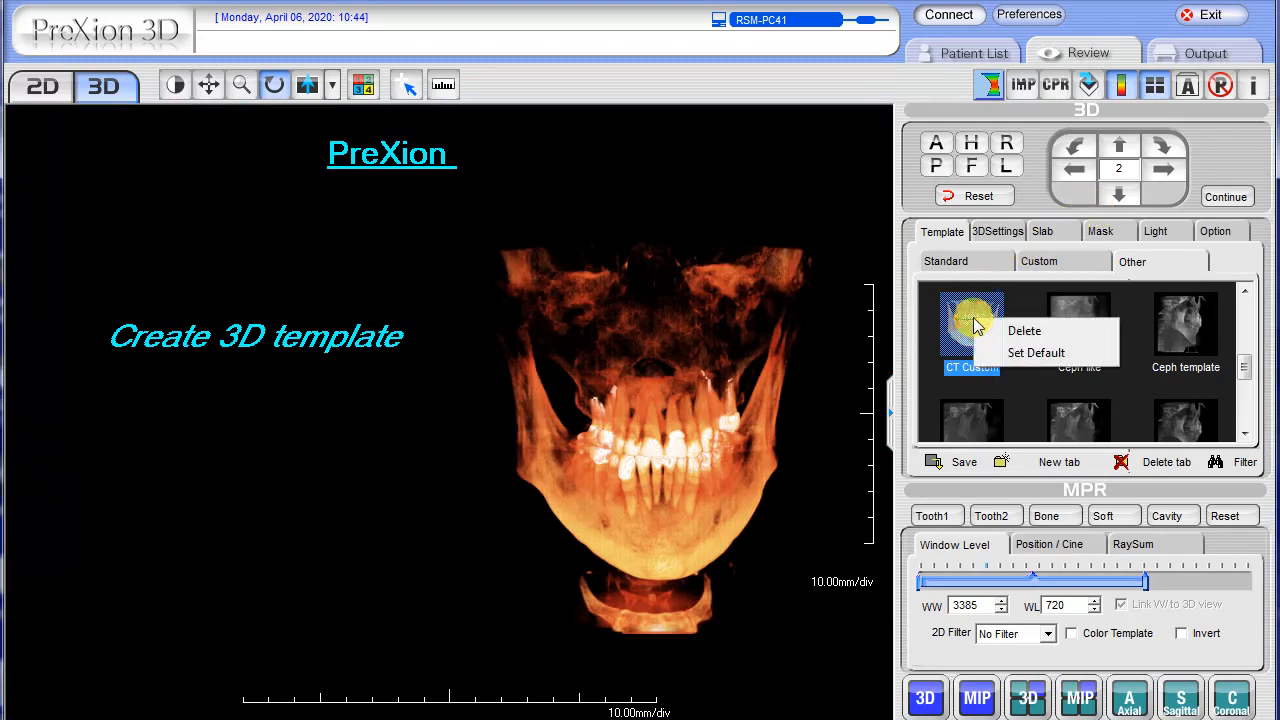
{"action": "left_click", "coordinate": [1036, 353]}
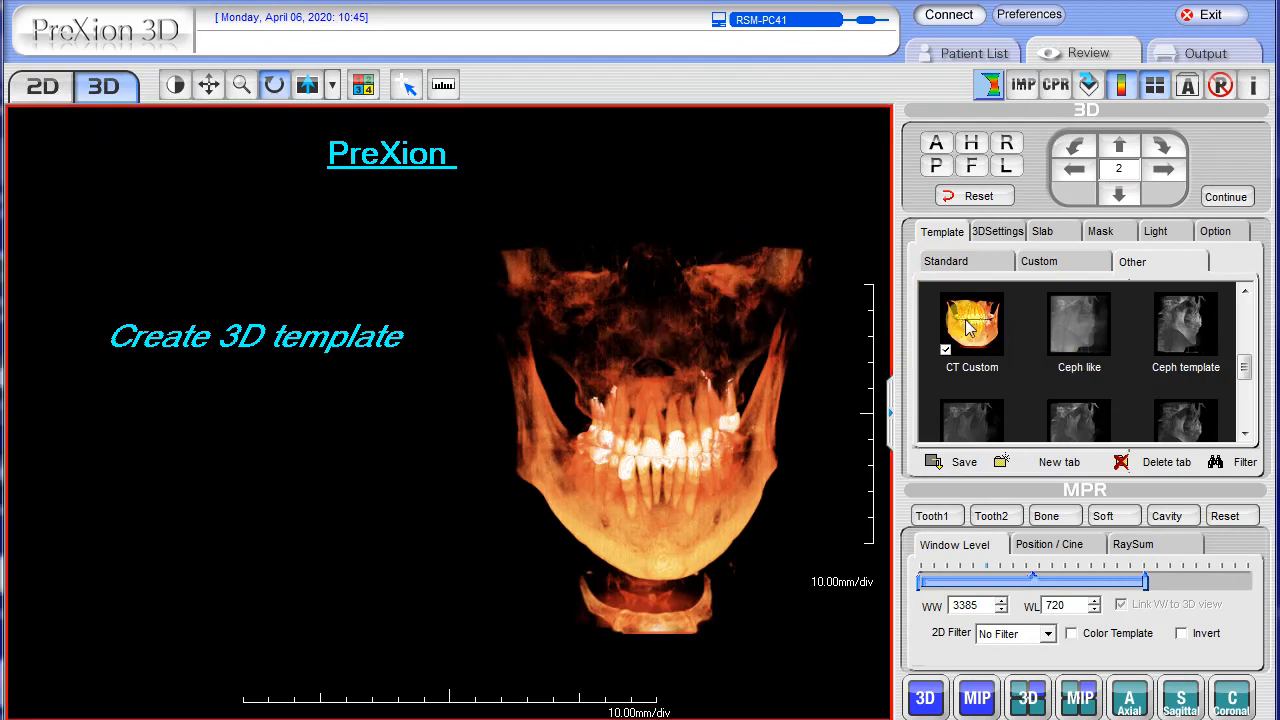
Apply the Bone preset to layer 1 of the 3D settings, then adjust it to WW 1261, WL 779 and opacity 0.37.
{"action": "left_click", "coordinate": [996, 236]}
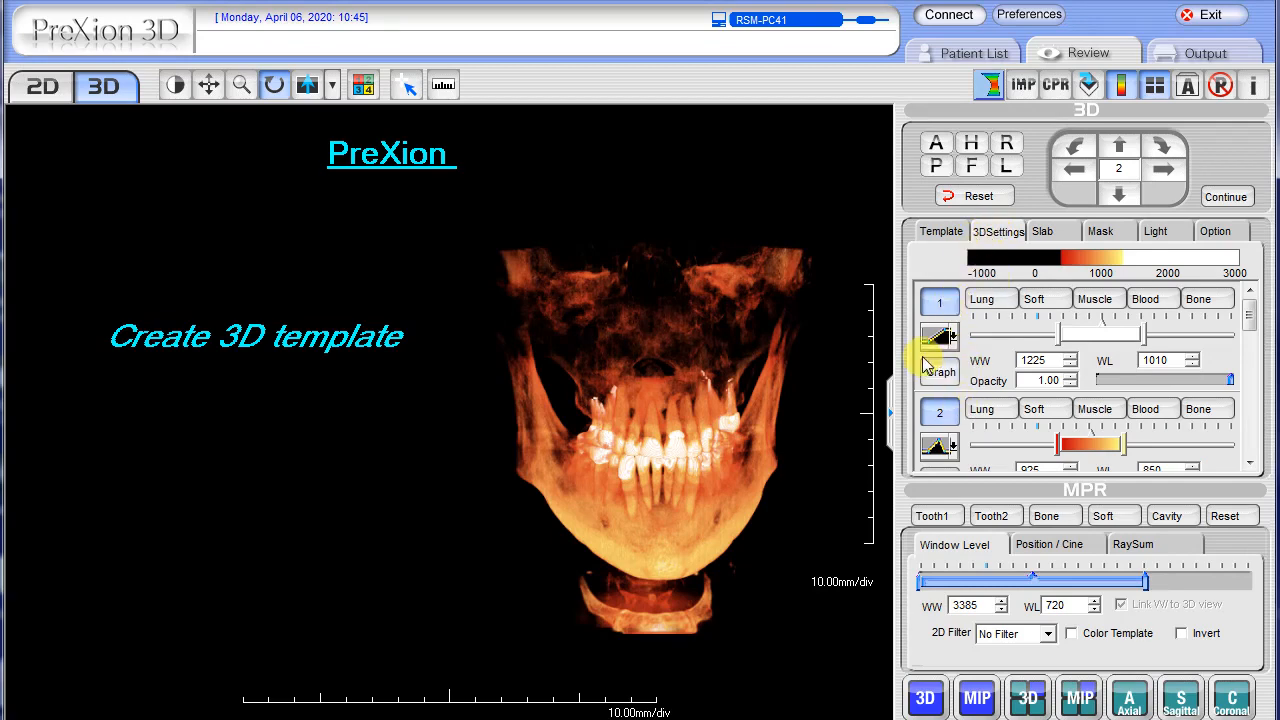
{"action": "left_click", "coordinate": [1213, 303]}
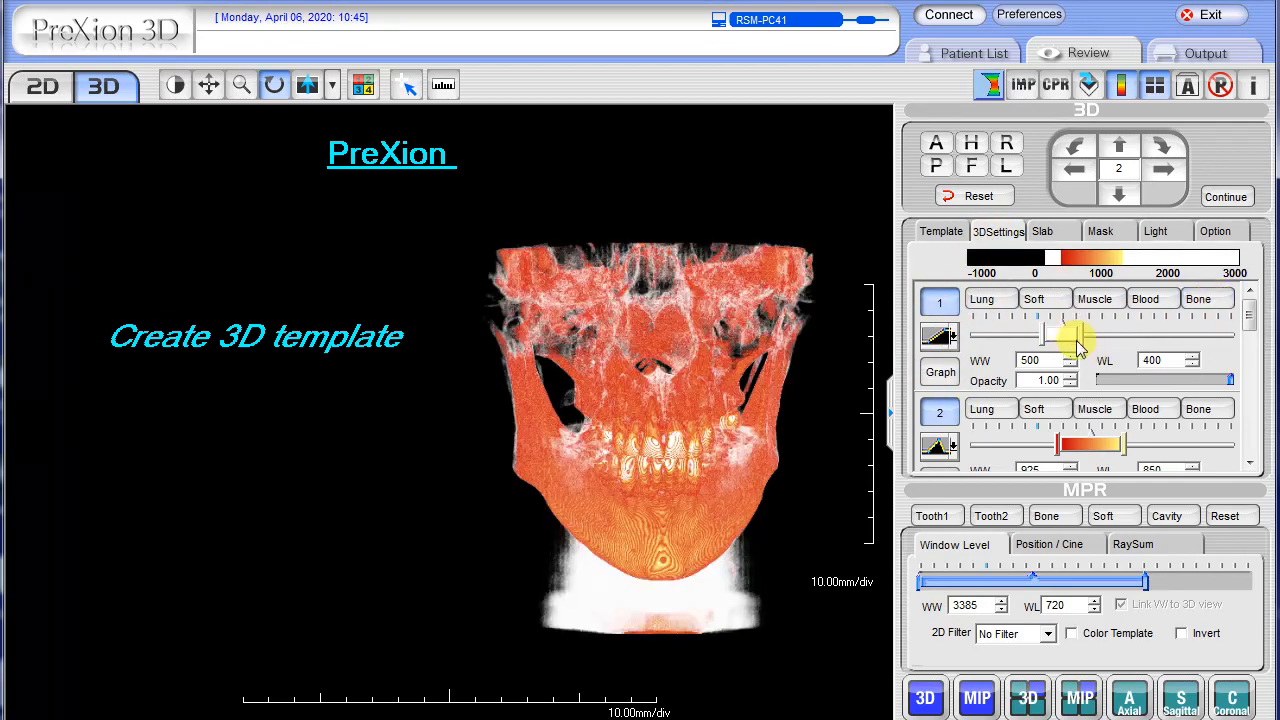
{"action": "left_click_drag", "start_coordinate": [1085, 335], "coordinate": [1148, 380]}
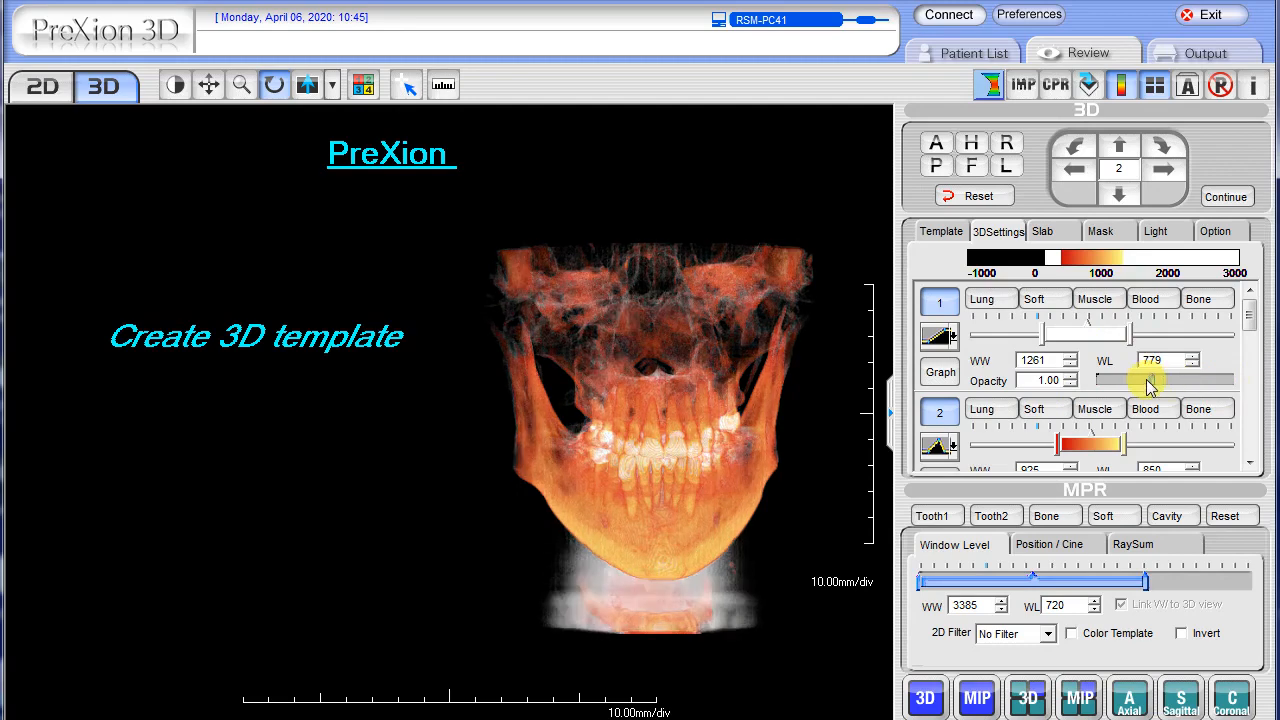
Switch layer 2 off and on again to compare the rendering, and adjust that layer to WW 895 and WL 925.
{"action": "left_click", "coordinate": [939, 418]}
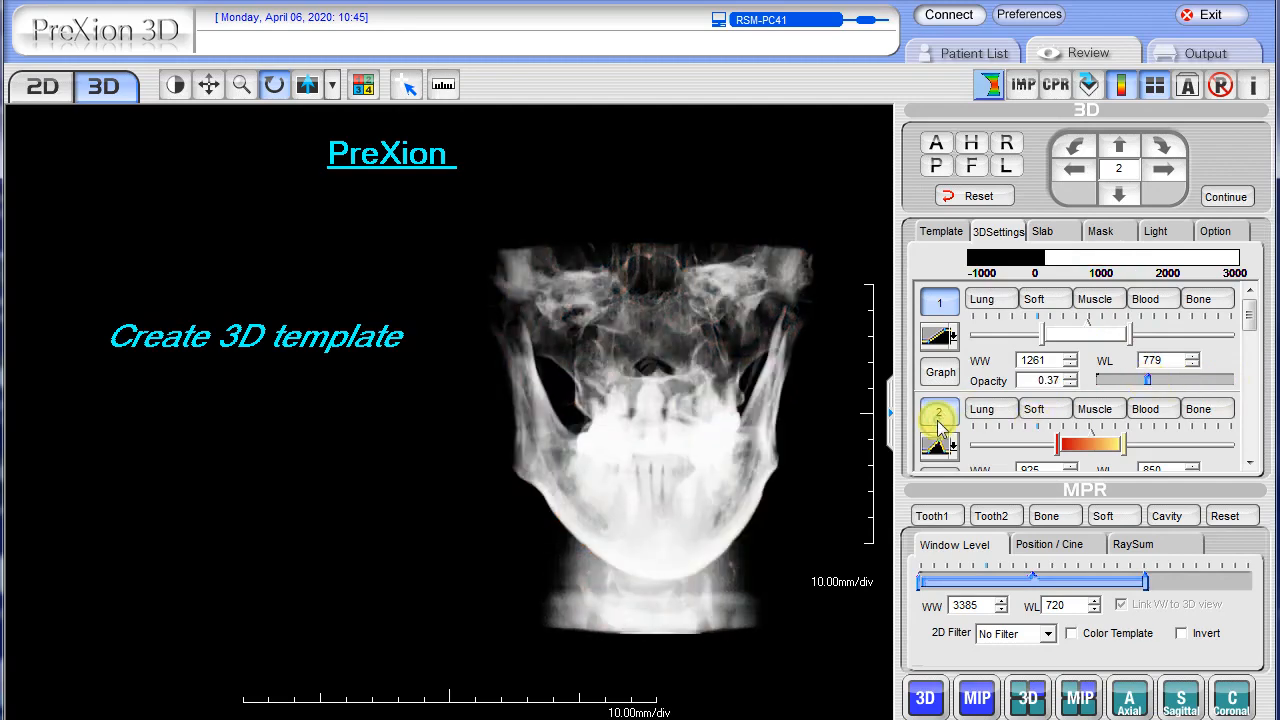
{"action": "left_click", "coordinate": [939, 418]}
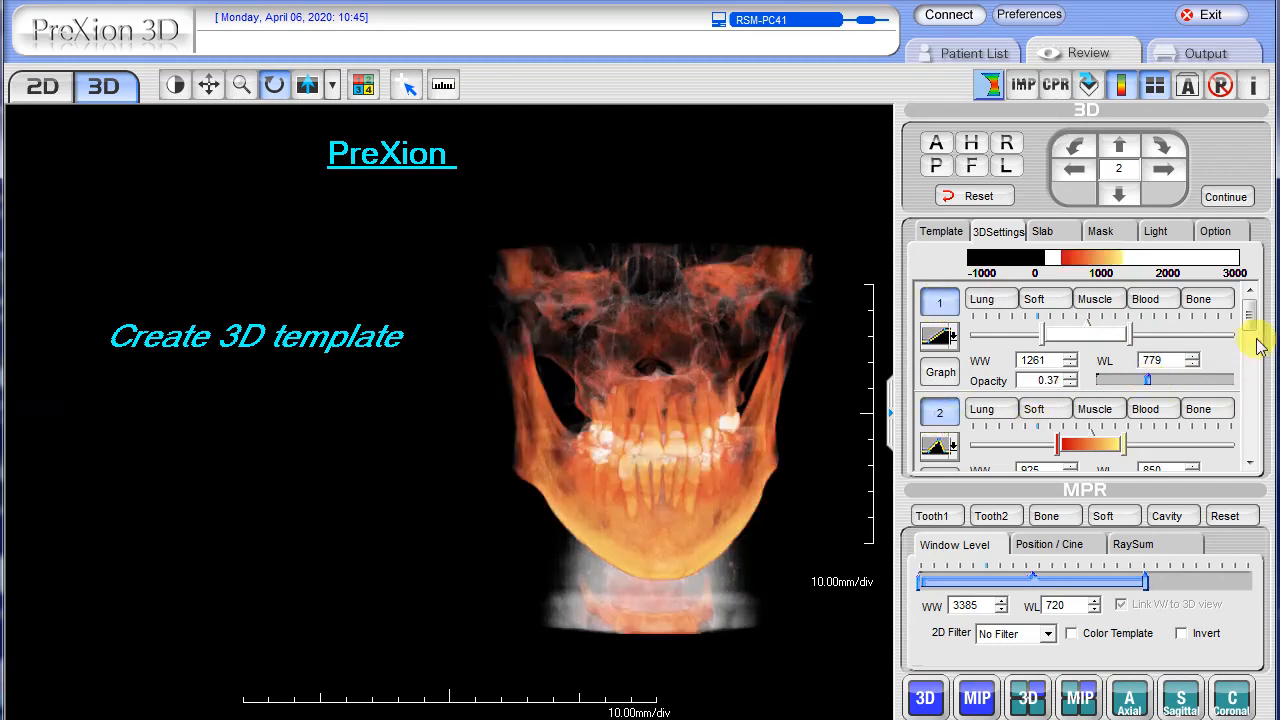
{"action": "scroll", "coordinate": [1254, 332], "scroll_direction": "down", "scroll_amount": 3}
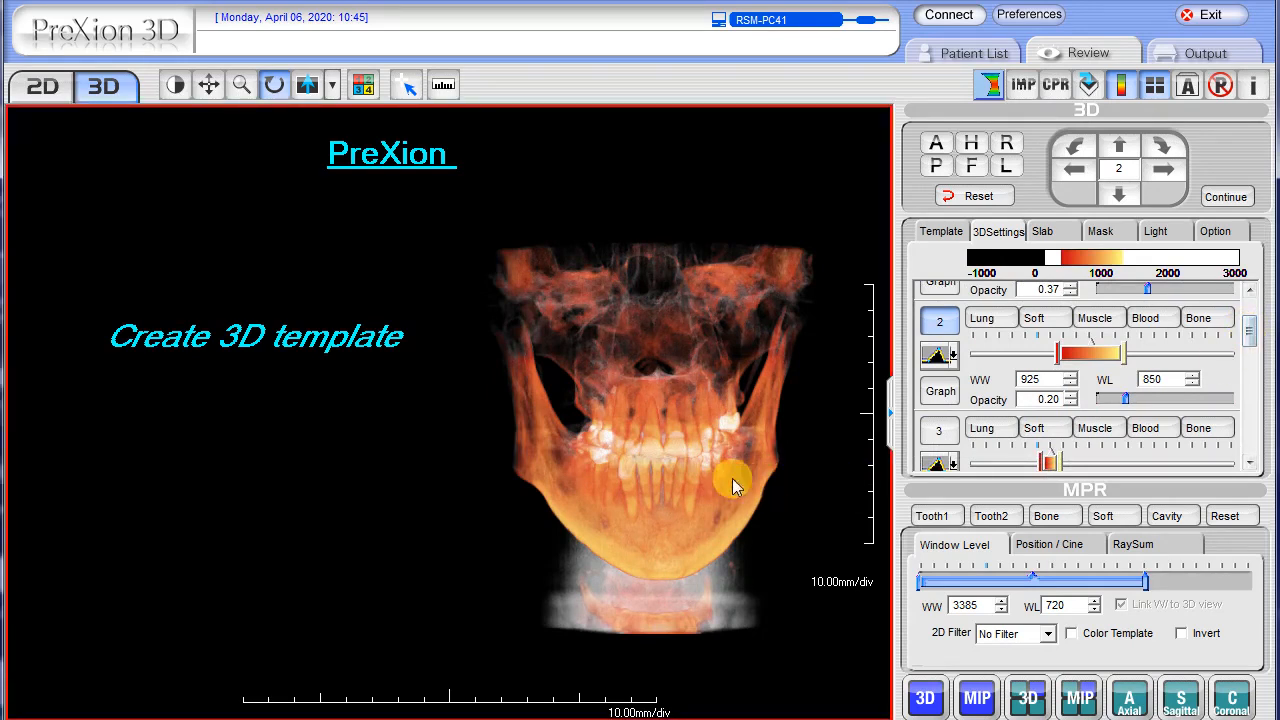
{"action": "left_click_drag", "start_coordinate": [715, 465], "coordinate": [706, 462]}
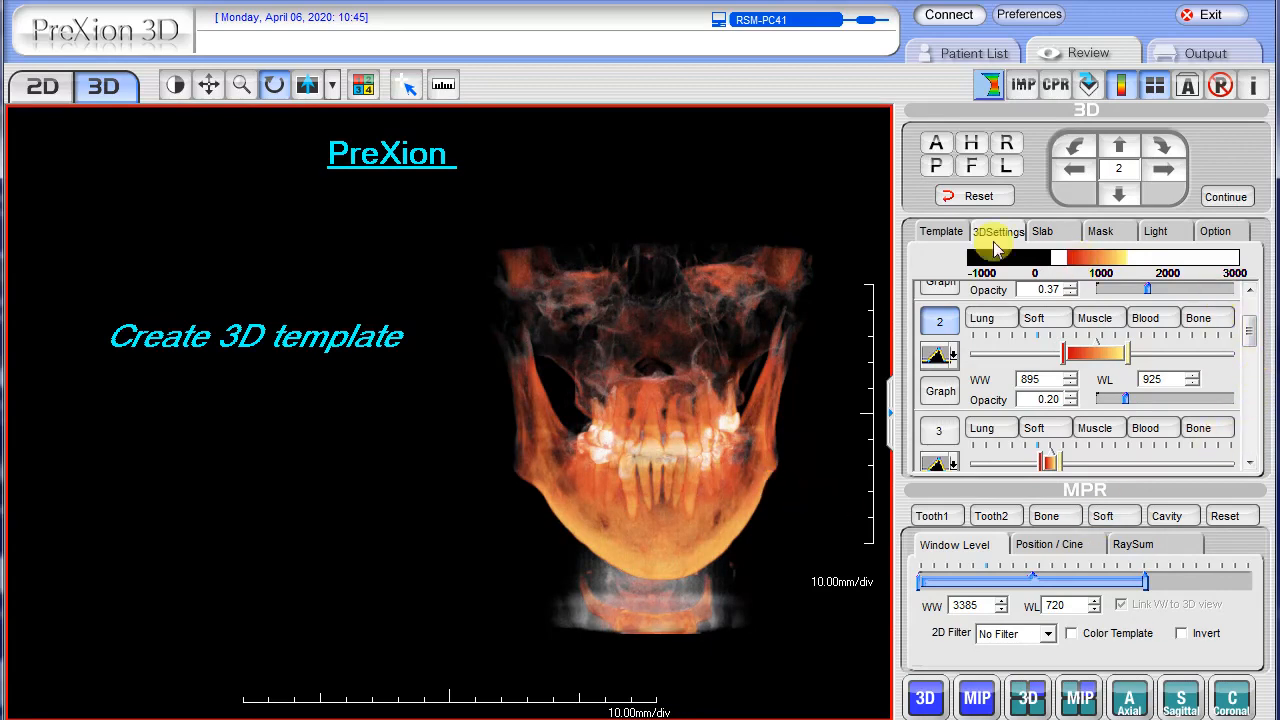
Save the adjusted 3D rendering as a template named New Custom in the Other group.
{"action": "left_click", "coordinate": [942, 233]}
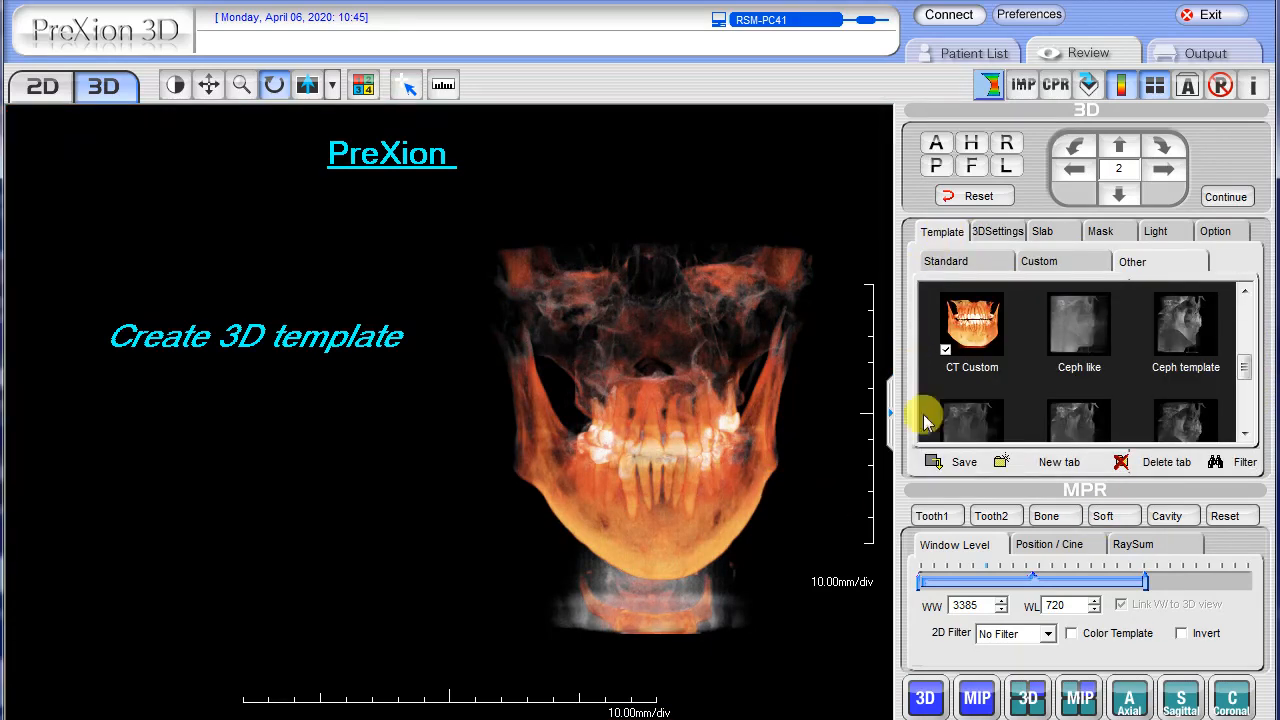
{"action": "left_click", "coordinate": [945, 463]}
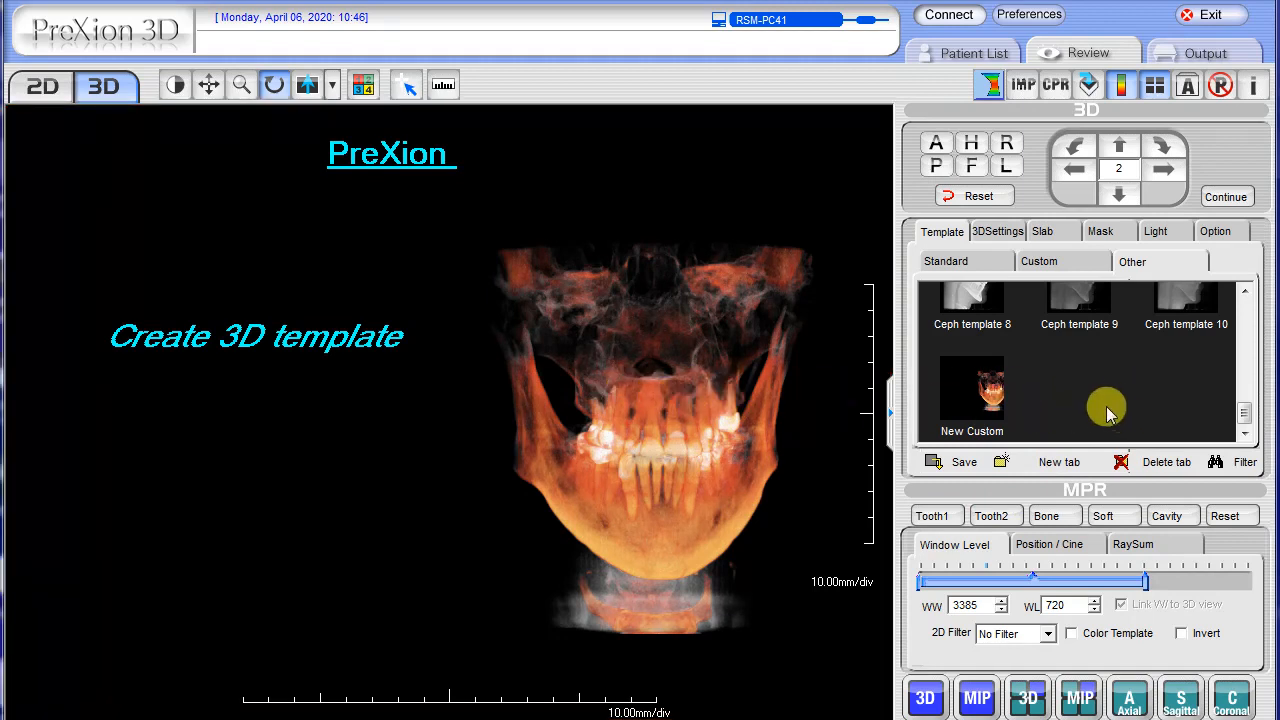
Delete the New Custom template from the Other group.
{"action": "right_click", "coordinate": [969, 387]}
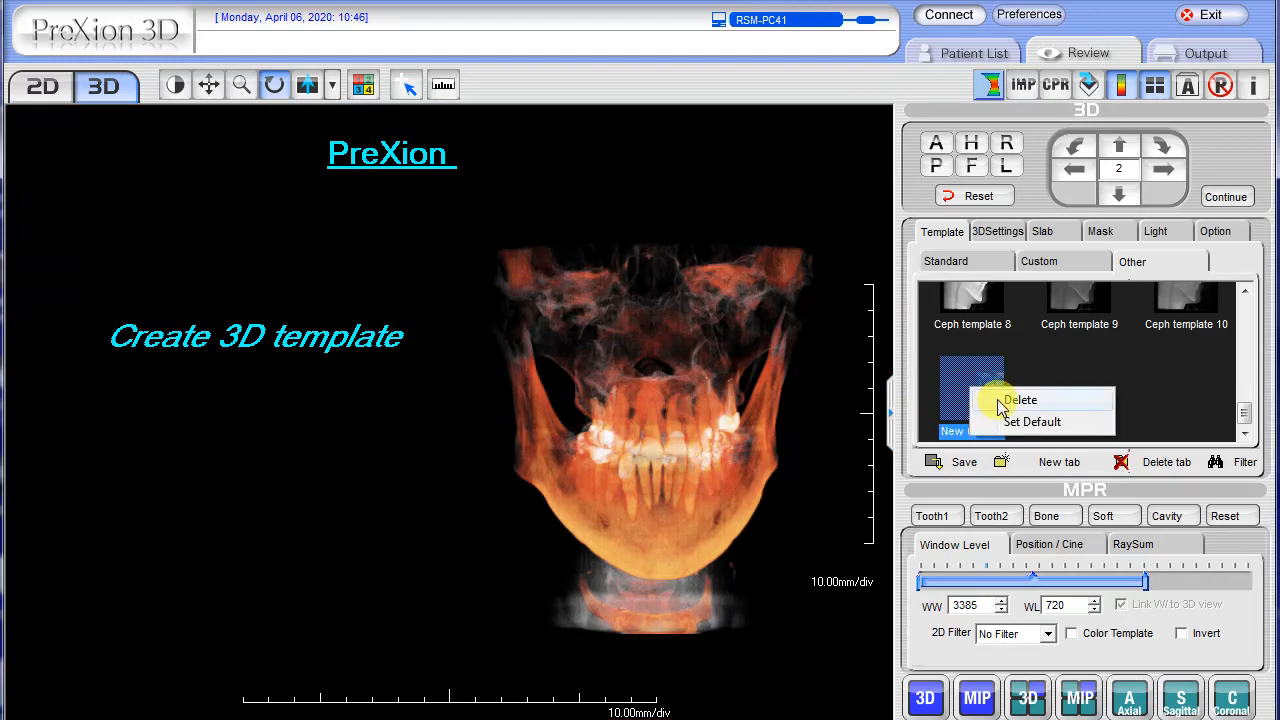
{"action": "left_click", "coordinate": [1002, 402]}
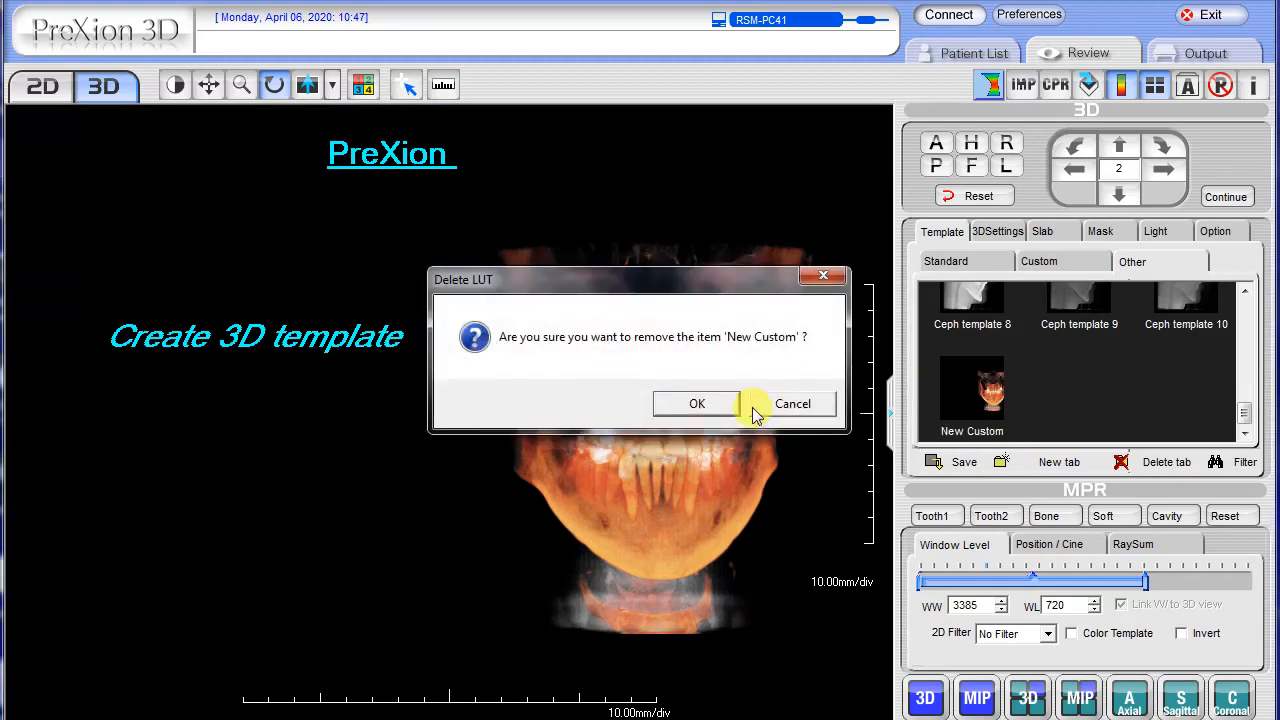
{"action": "left_click", "coordinate": [706, 403]}
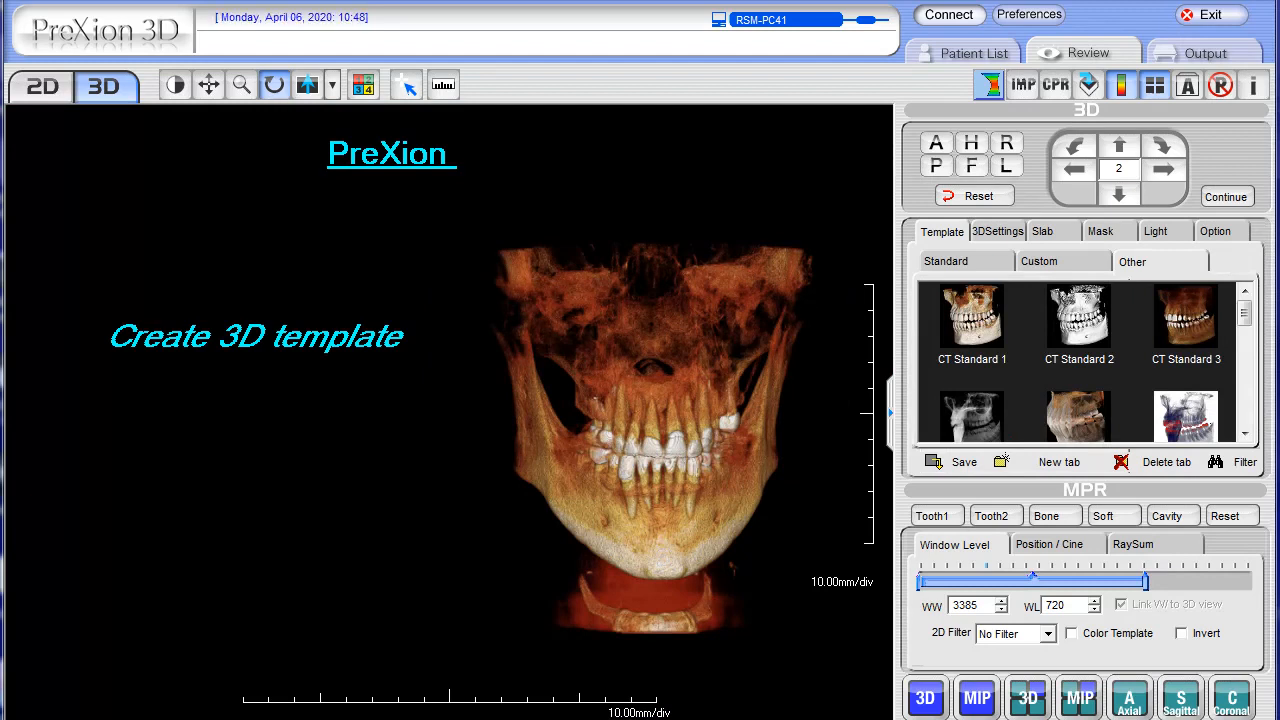
{"action": "left_click", "coordinate": [659, 594]}
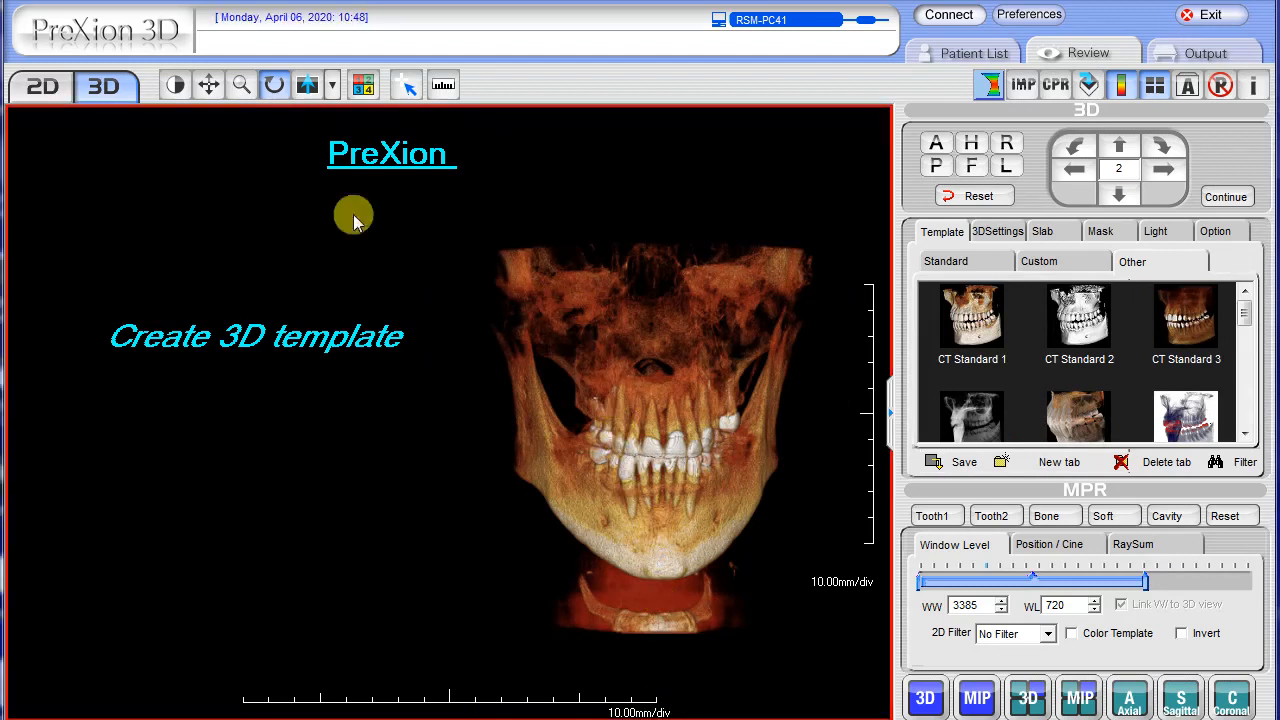